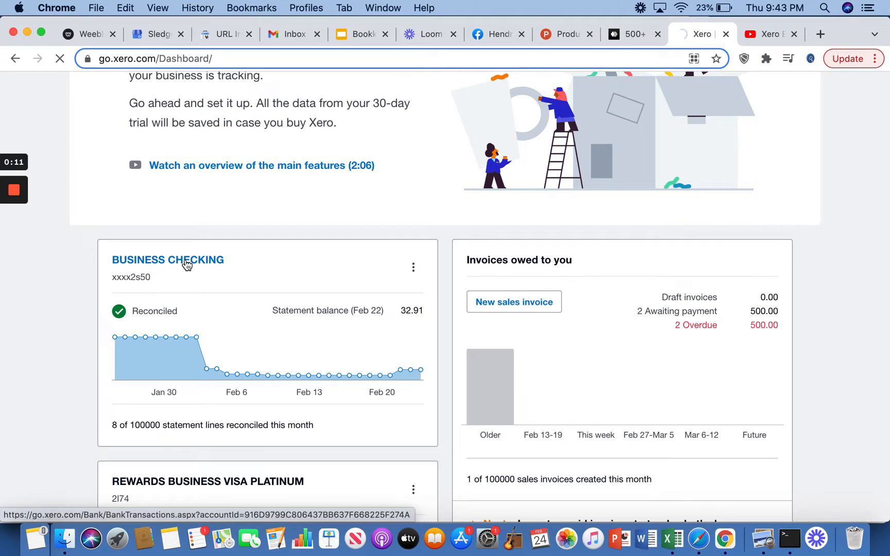
Open the Business Checking bank account and view its Reconcile tab
click(186, 264)
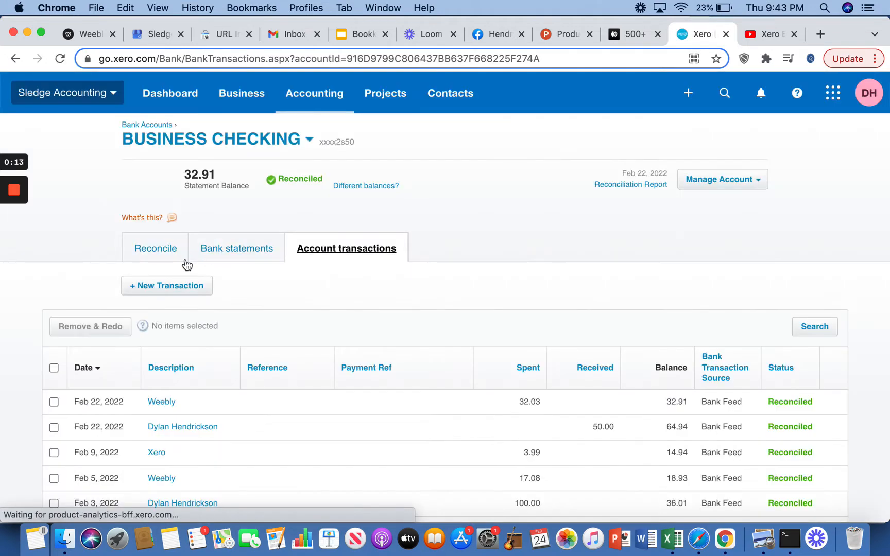
click(175, 255)
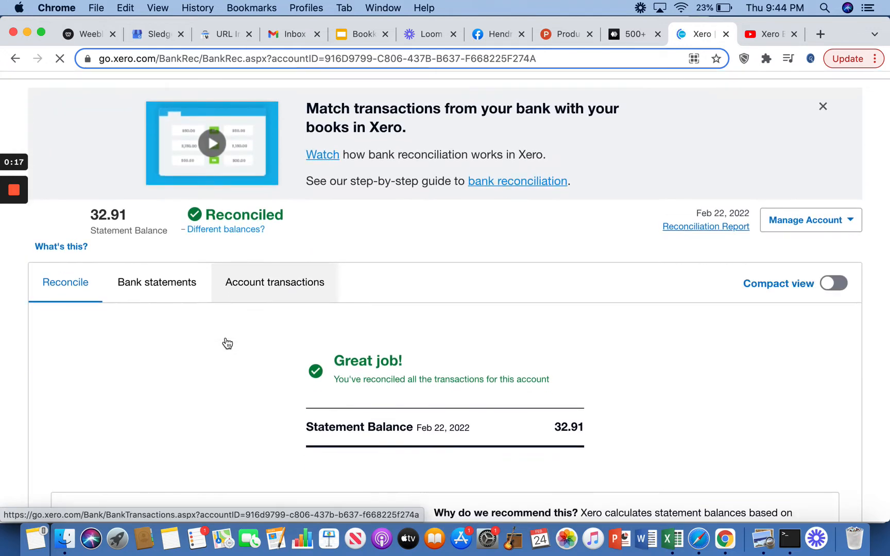
scroll(225, 336, down, 3)
Switch to the account's transactions list and scroll through the reconciled transactions
click(248, 192)
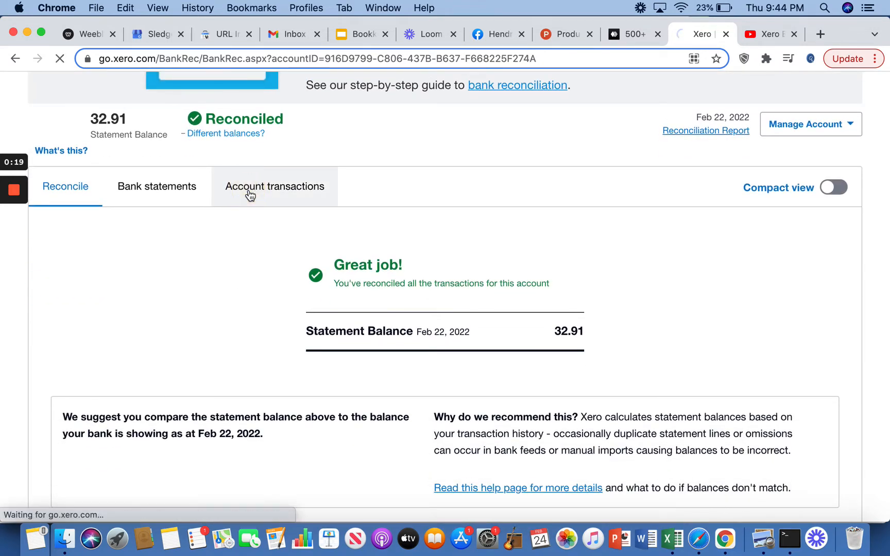
scroll(419, 360, down, 3)
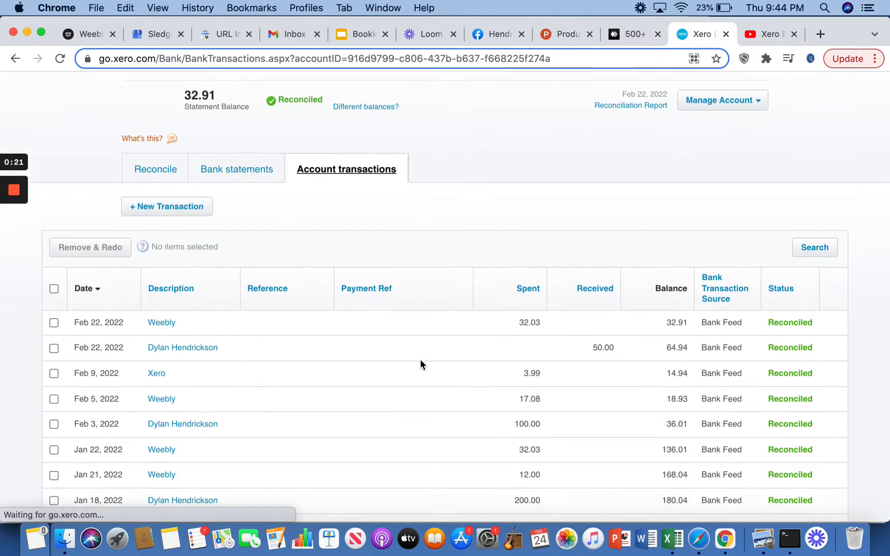
scroll(421, 365, down, 2)
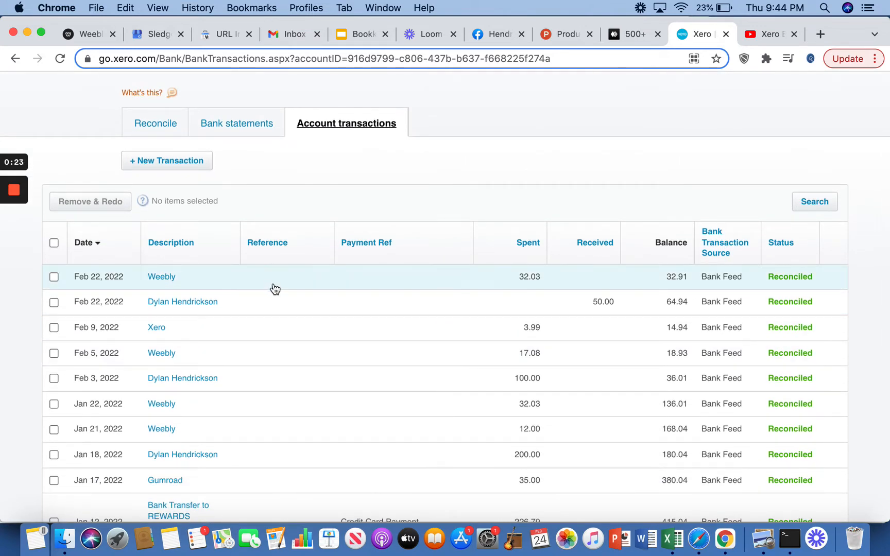
Open the Feb 22 Weebly spend transaction, try Remove & Redo from its options, and return to the list
click(452, 292)
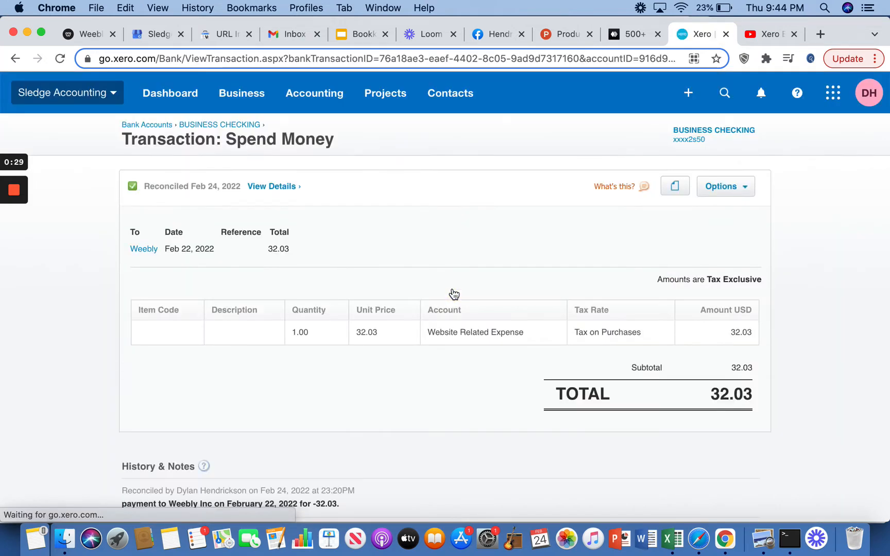
click(735, 186)
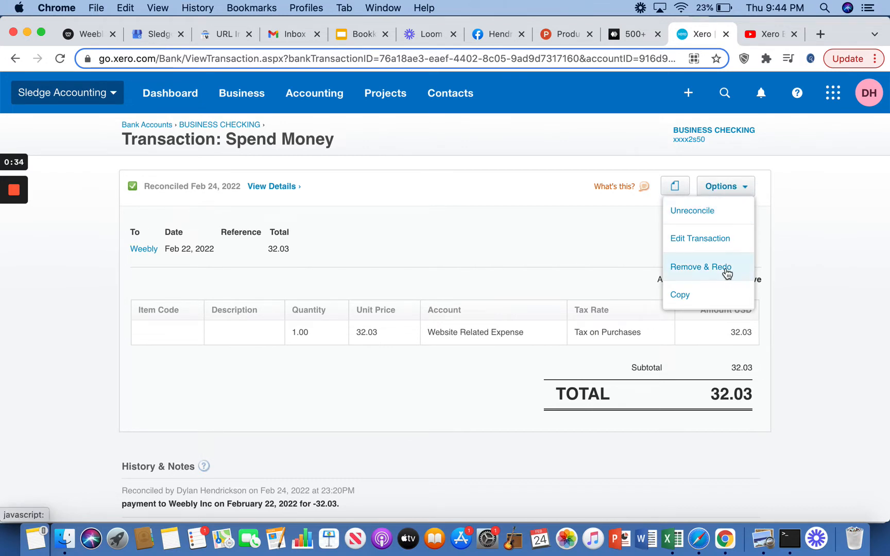
click(787, 260)
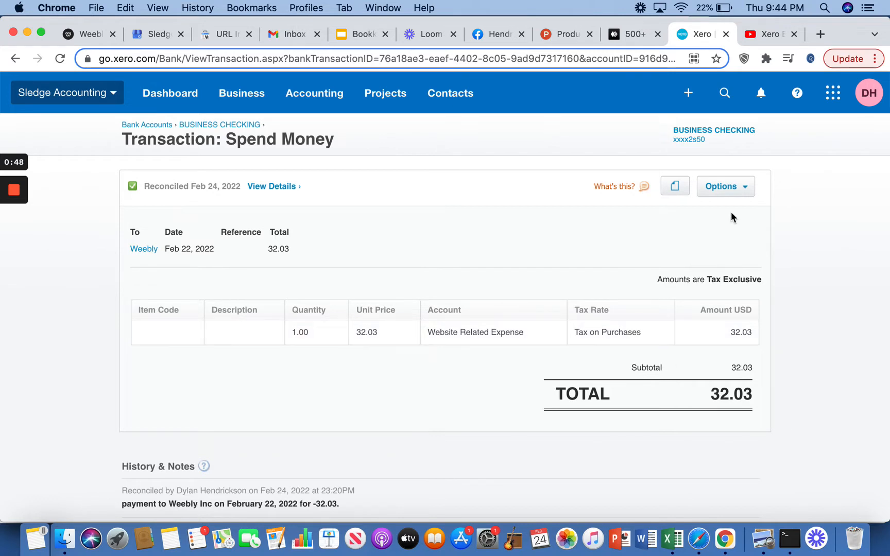
click(743, 188)
click(16, 59)
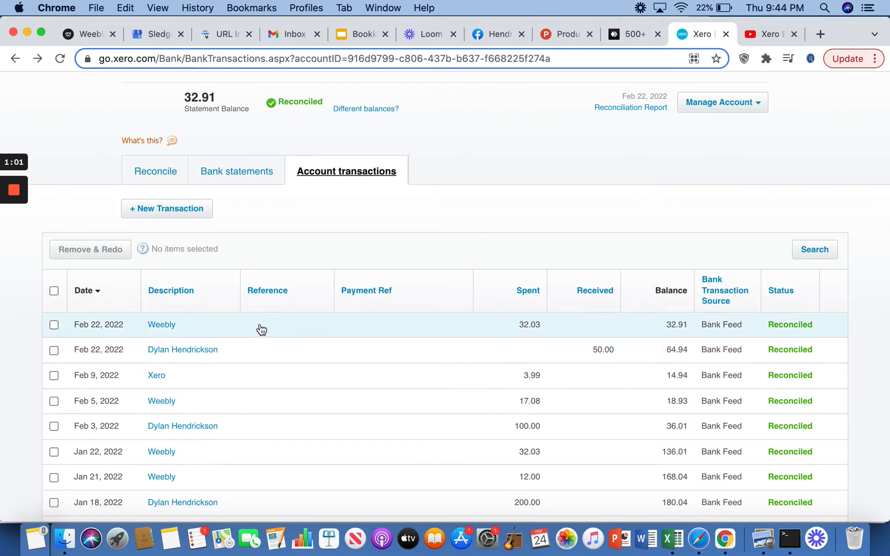
Compare the bank statements list with the account transactions list
click(247, 177)
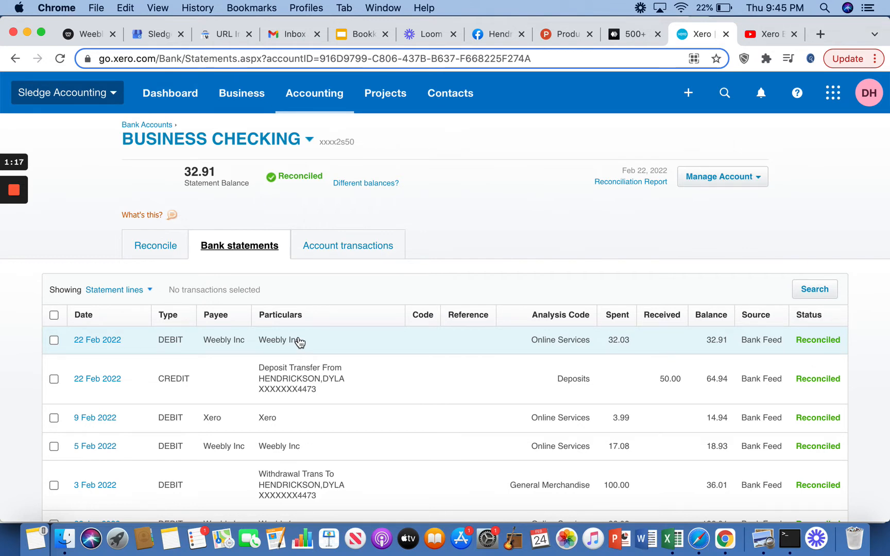
click(360, 254)
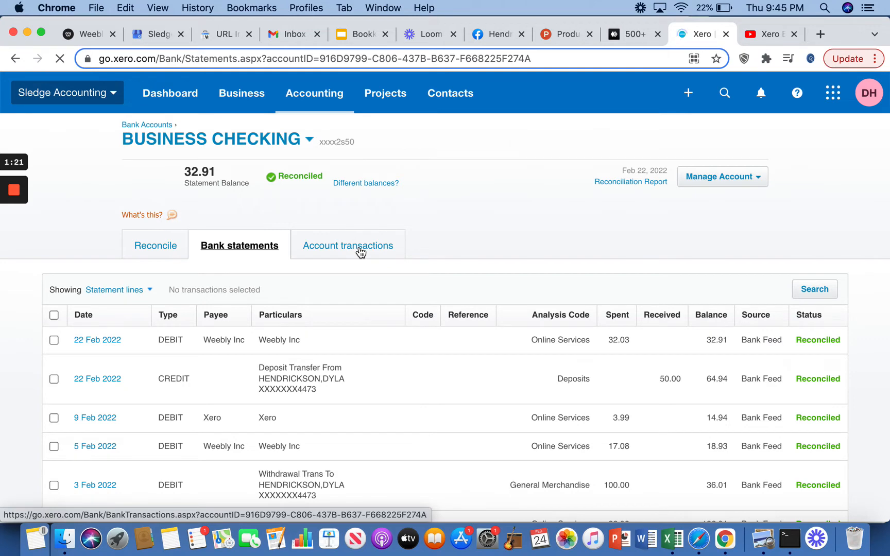
scroll(399, 407, down, 3)
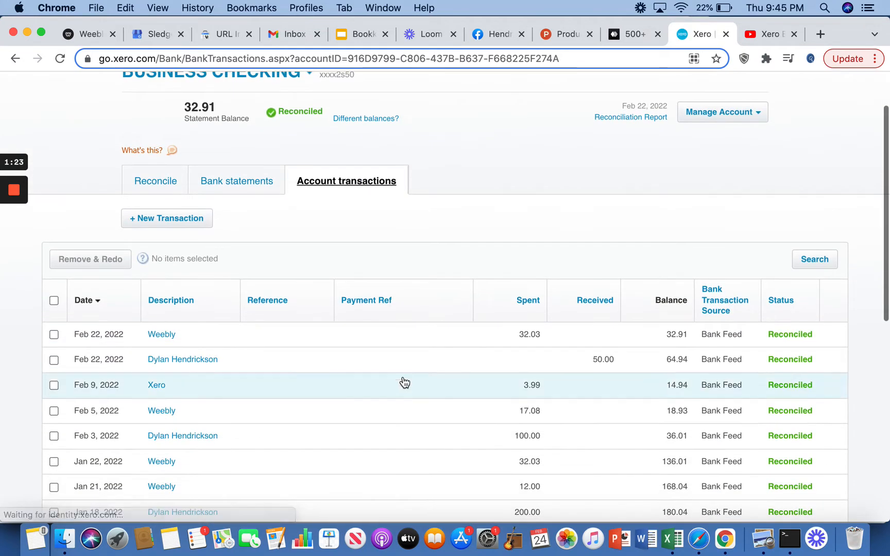
Unreconcile the Feb 22 Weebly 32.03 spend transaction and confirm
click(425, 341)
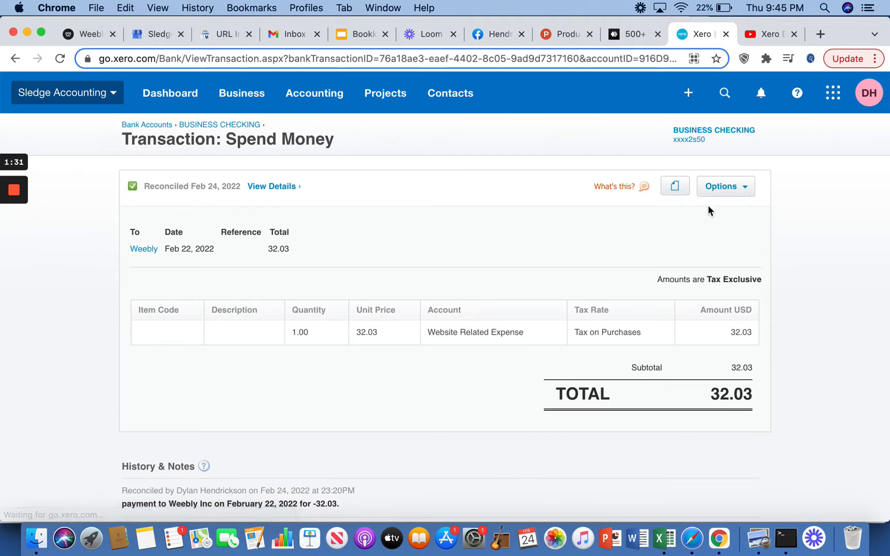
click(729, 187)
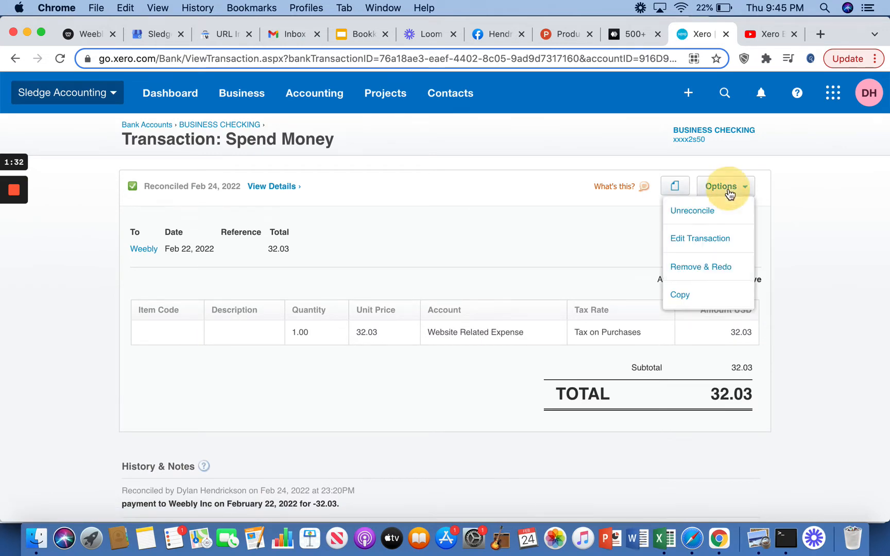
click(697, 219)
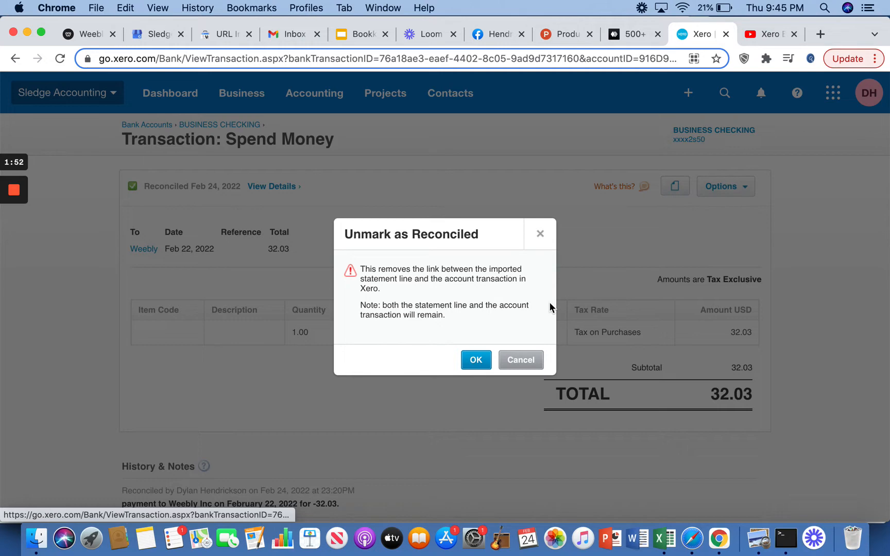
click(474, 362)
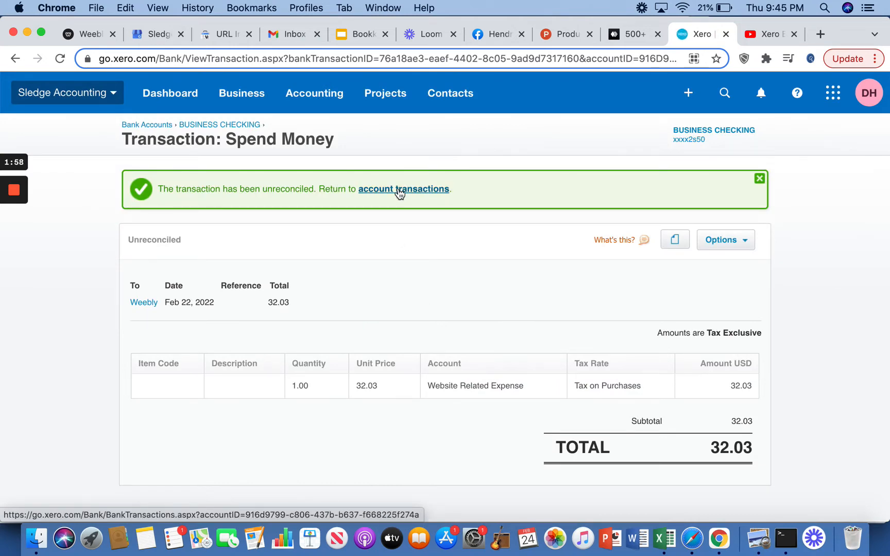
Go to the Reconcile tab and match the Weebly statement line to its suggested transaction
click(400, 192)
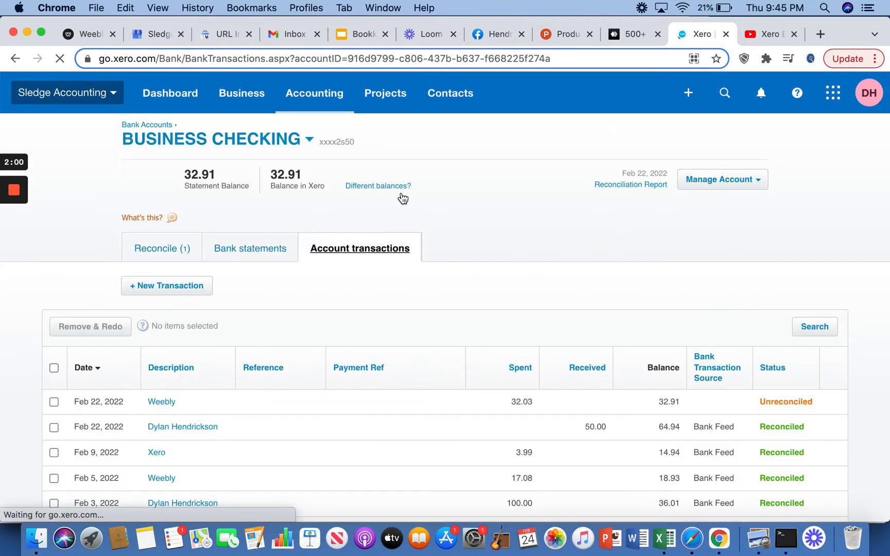
click(184, 256)
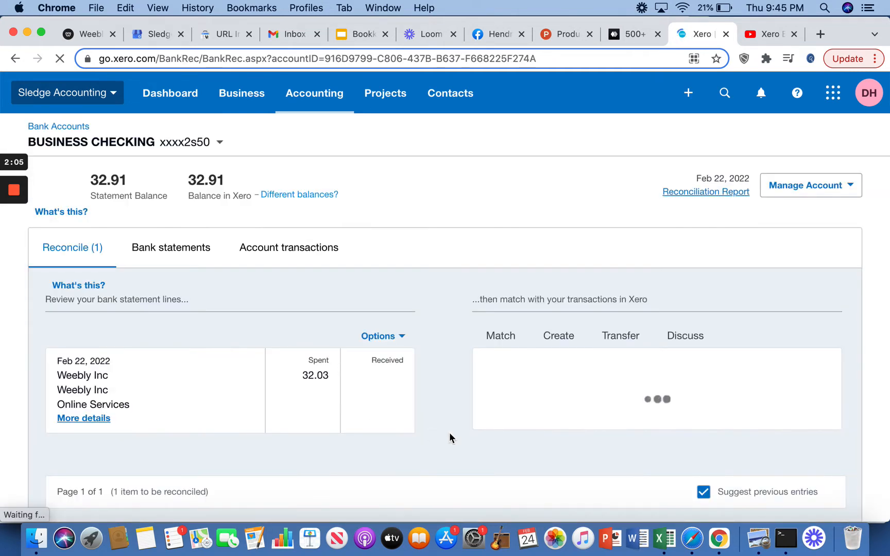
scroll(449, 433, down, 3)
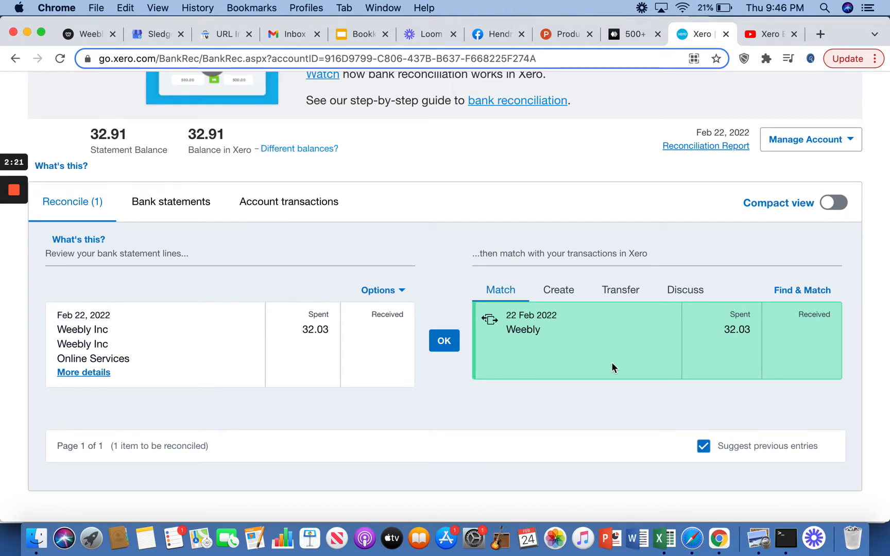
click(452, 343)
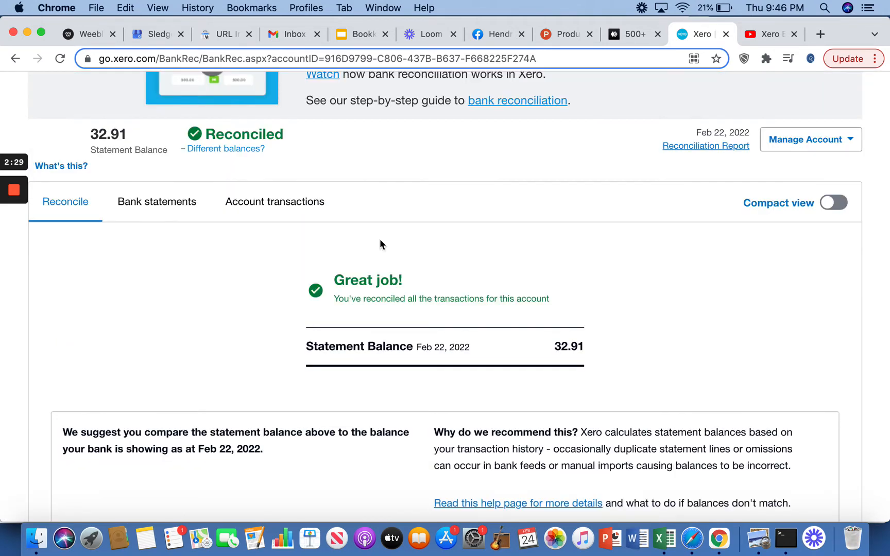
Review the account transactions and bank statements lists again
scroll(335, 222, up, 1)
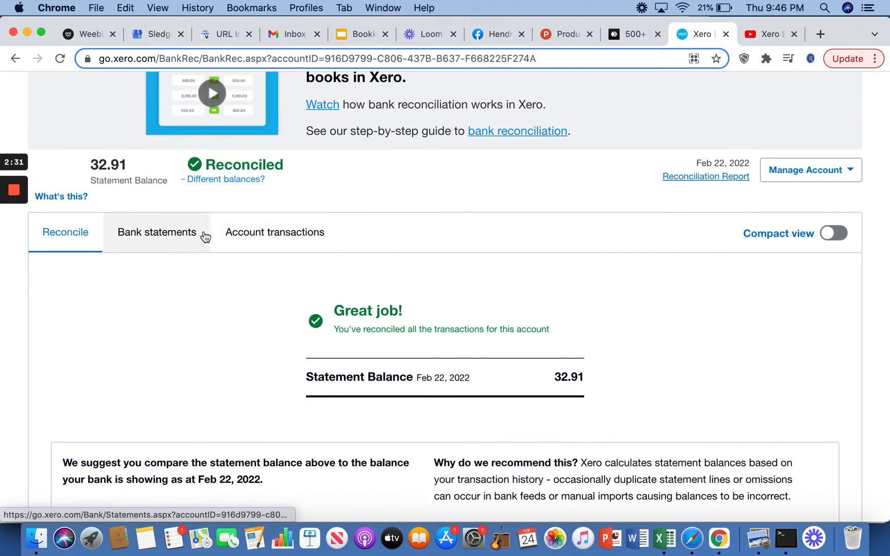
click(276, 241)
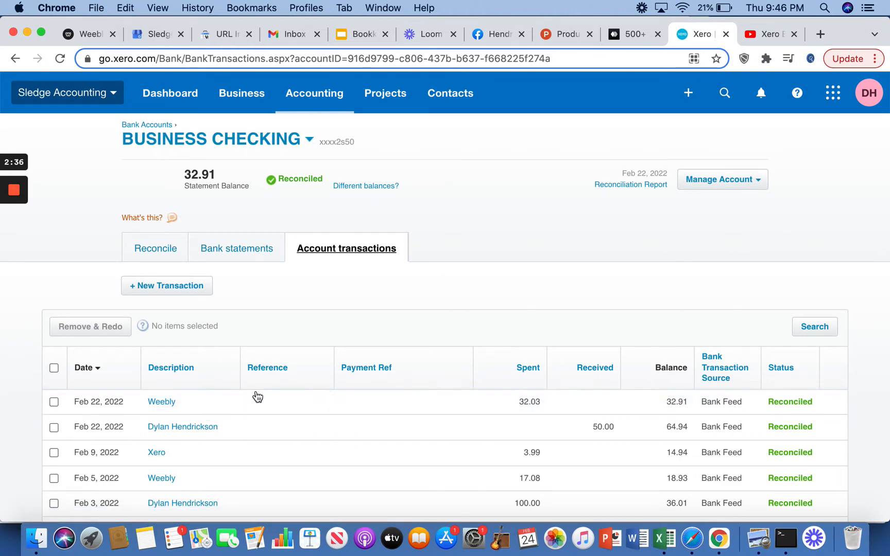
scroll(345, 403, down, 3)
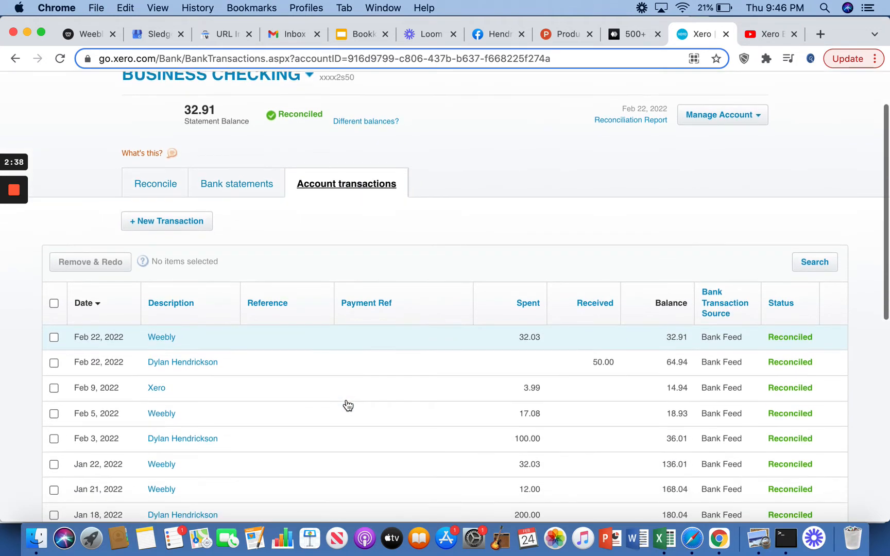
click(241, 192)
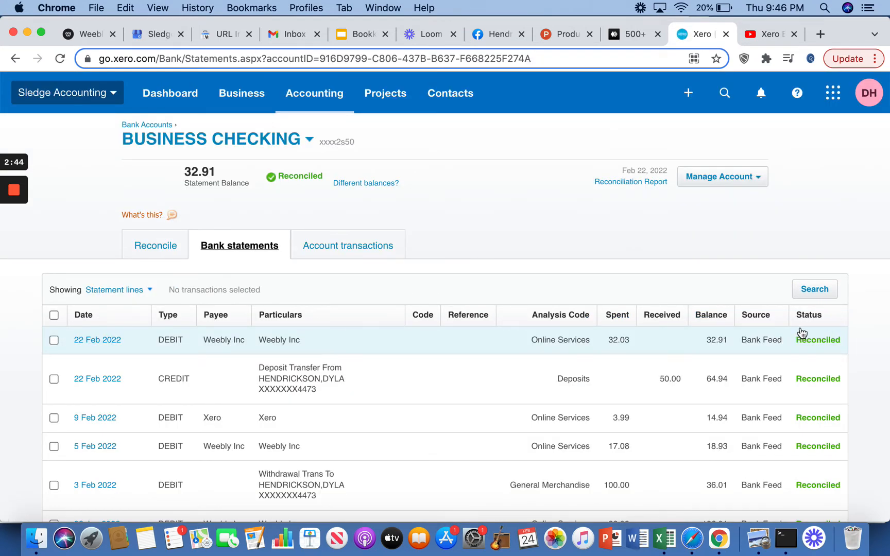
click(373, 250)
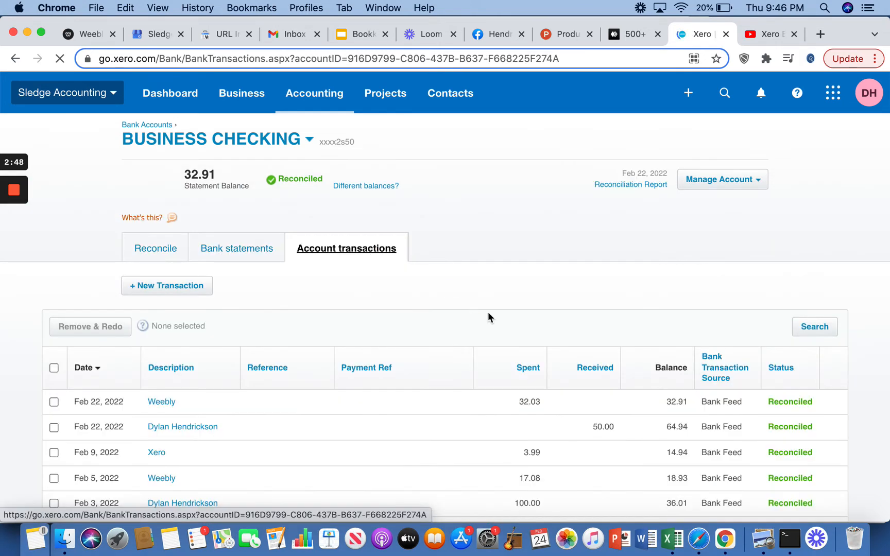
Remove & Redo the Feb 22 Weebly spend transaction
click(379, 402)
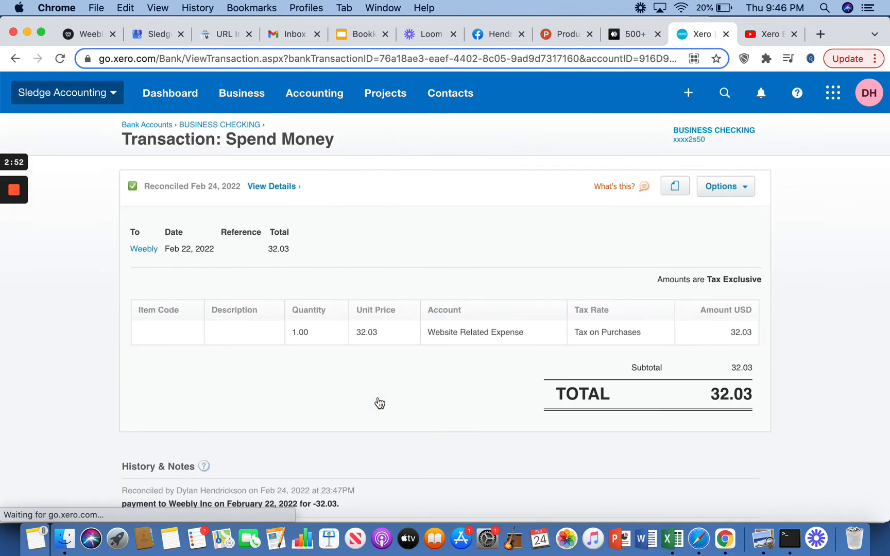
click(738, 184)
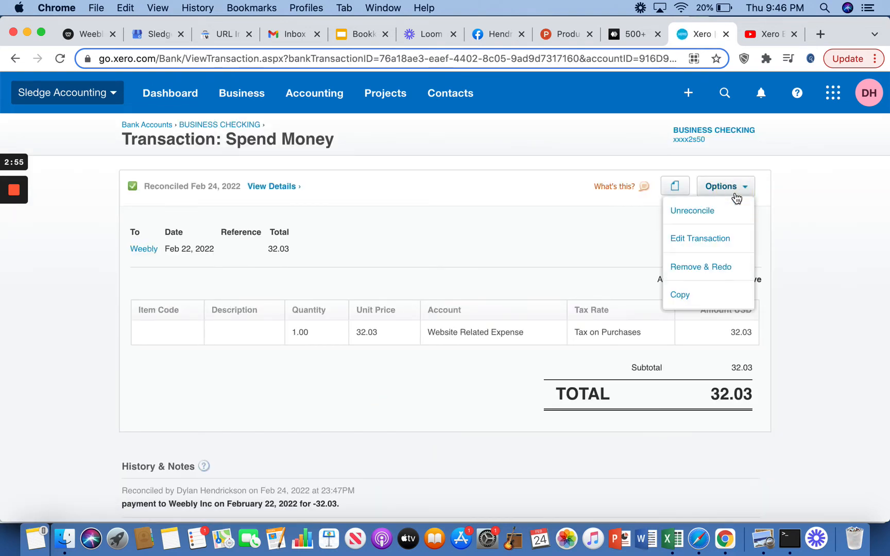
click(710, 266)
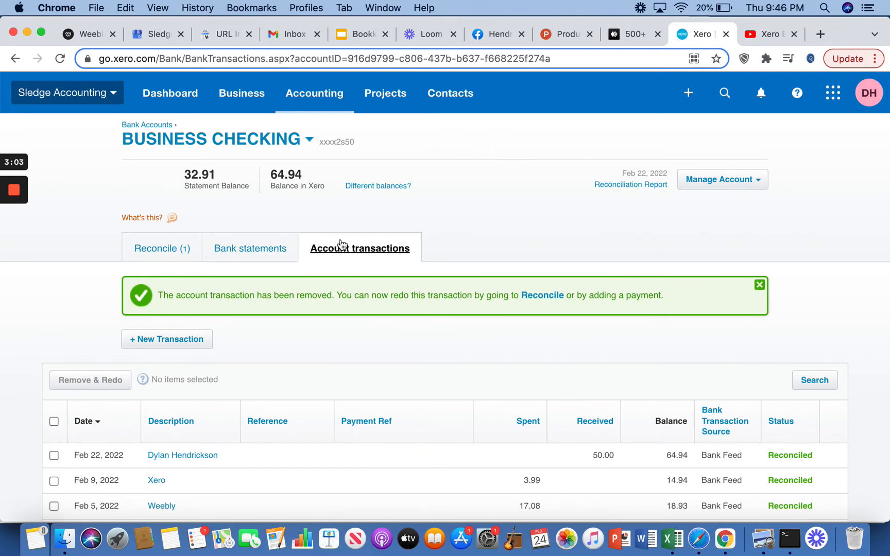
Reconcile the Weebly statement line by creating a transaction coded to 6150 - Website Related Expense
scroll(355, 406, down, 1)
scroll(361, 405, down, 3)
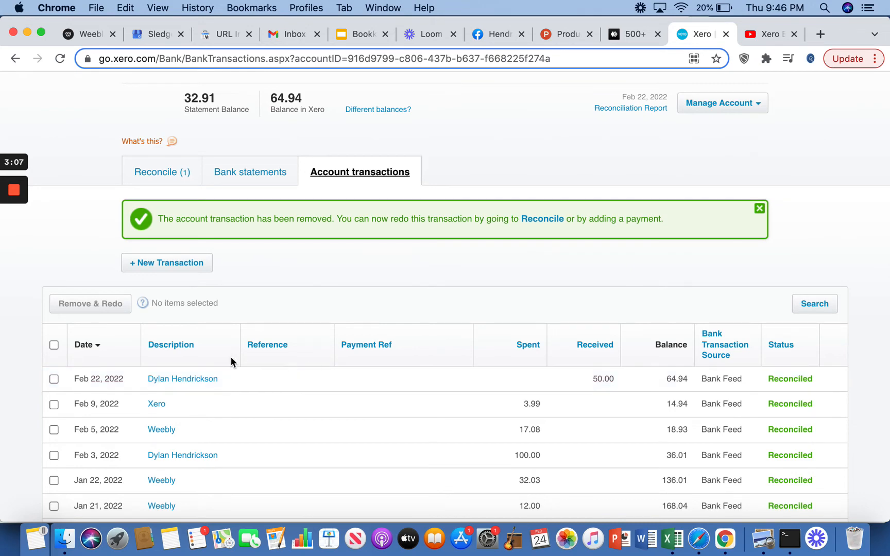
click(160, 167)
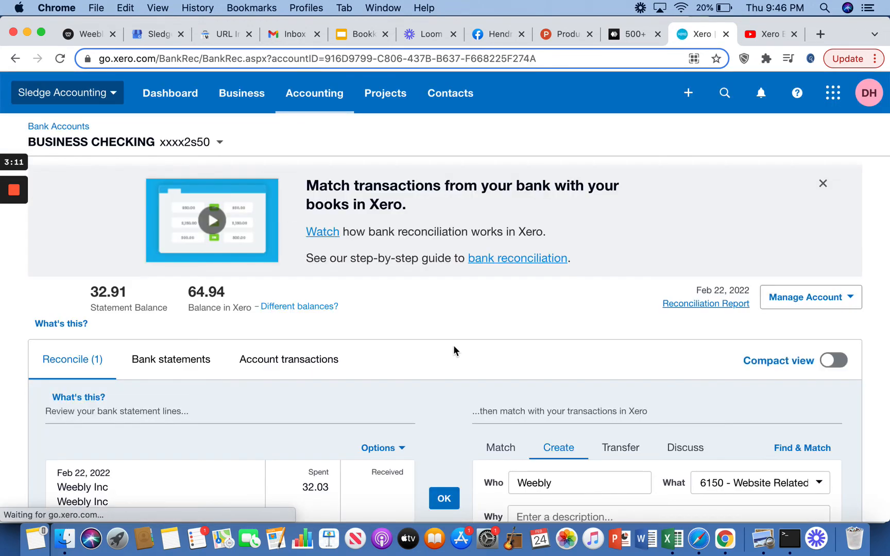
scroll(455, 350, down, 5)
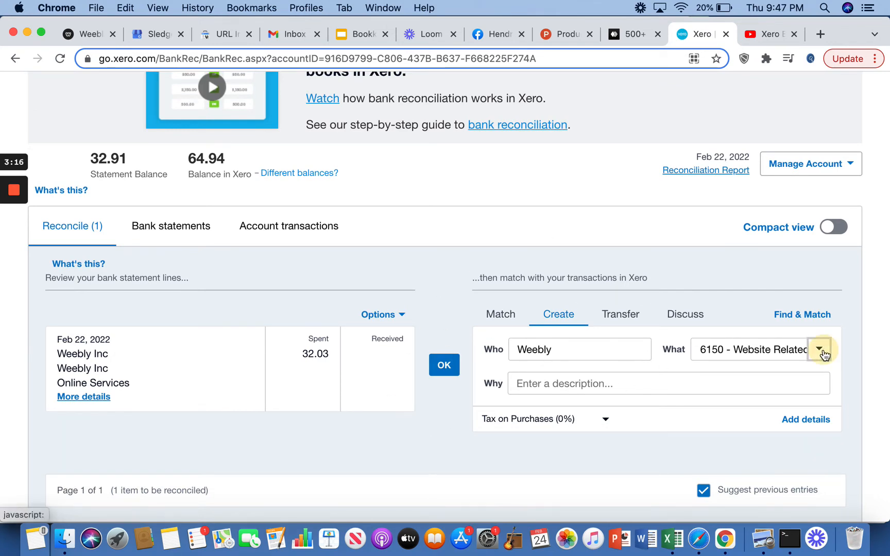
click(818, 349)
scroll(800, 430, down, 3)
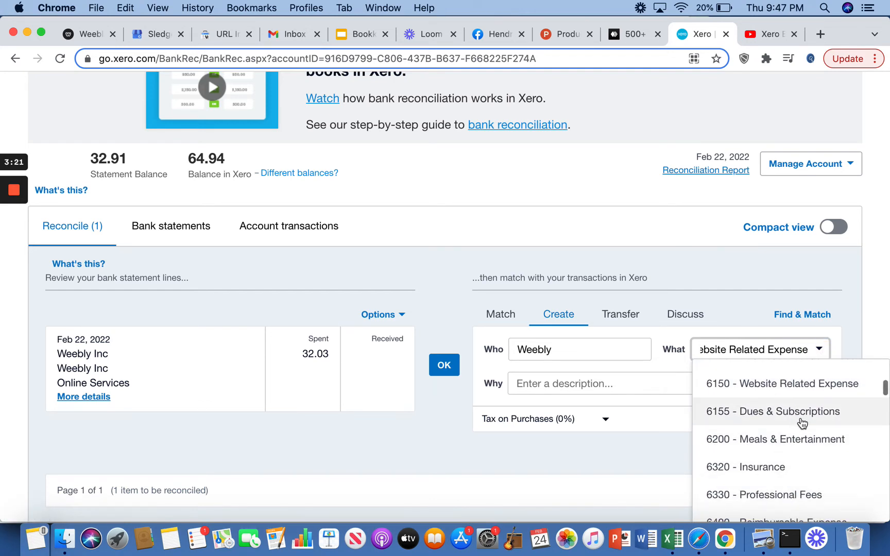
scroll(803, 421, up, 2)
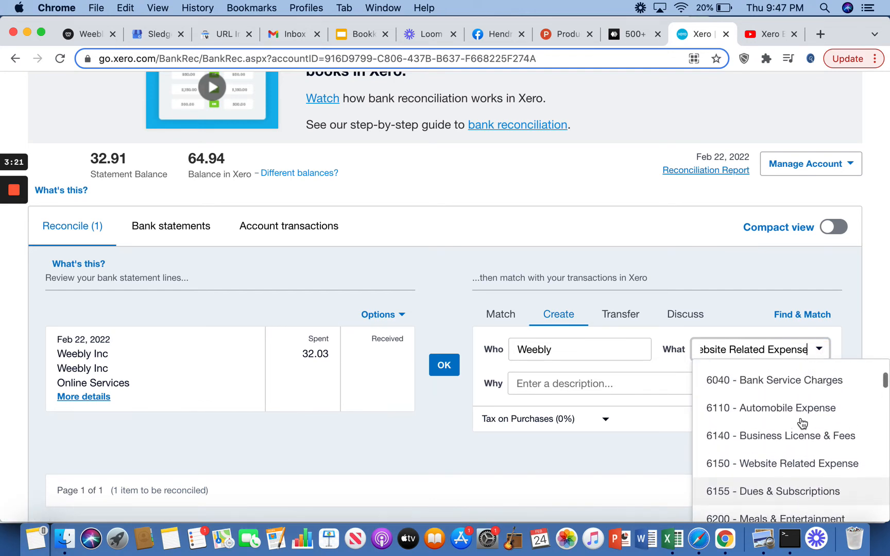
click(798, 474)
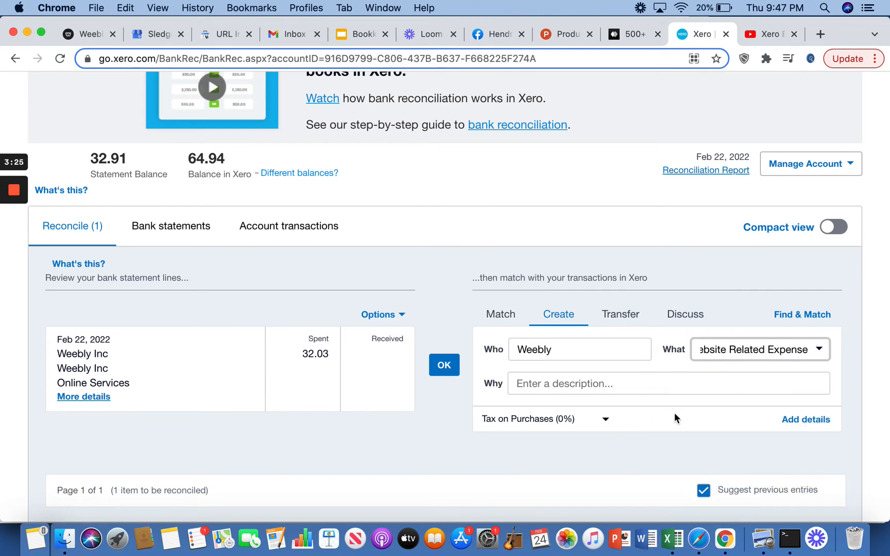
click(444, 367)
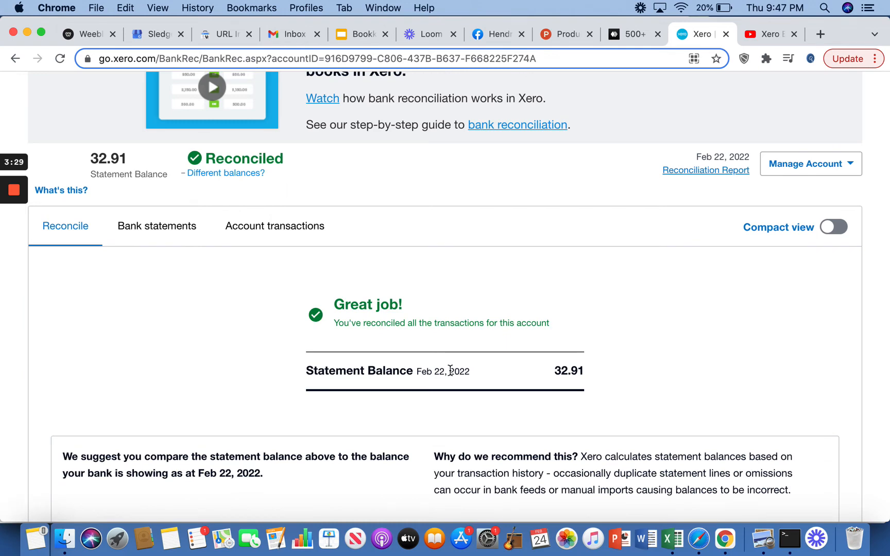
scroll(266, 196, down, 1)
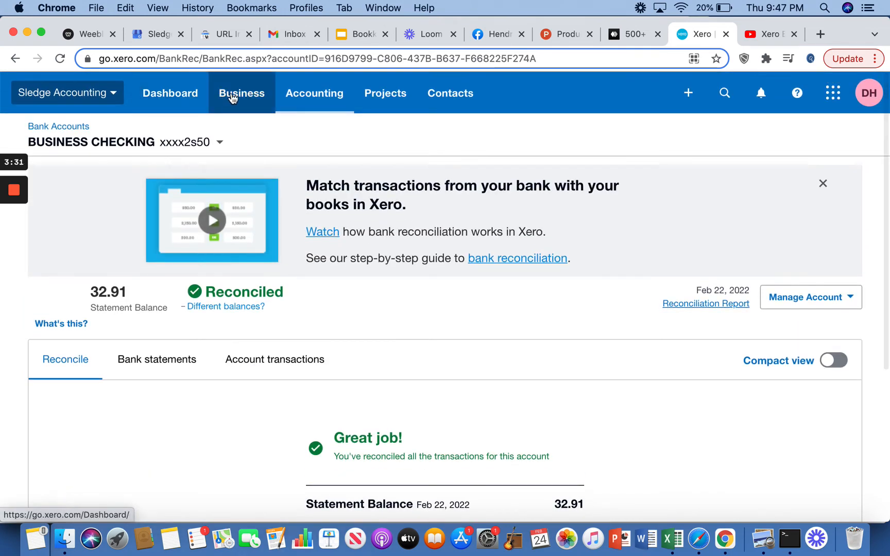
click(234, 97)
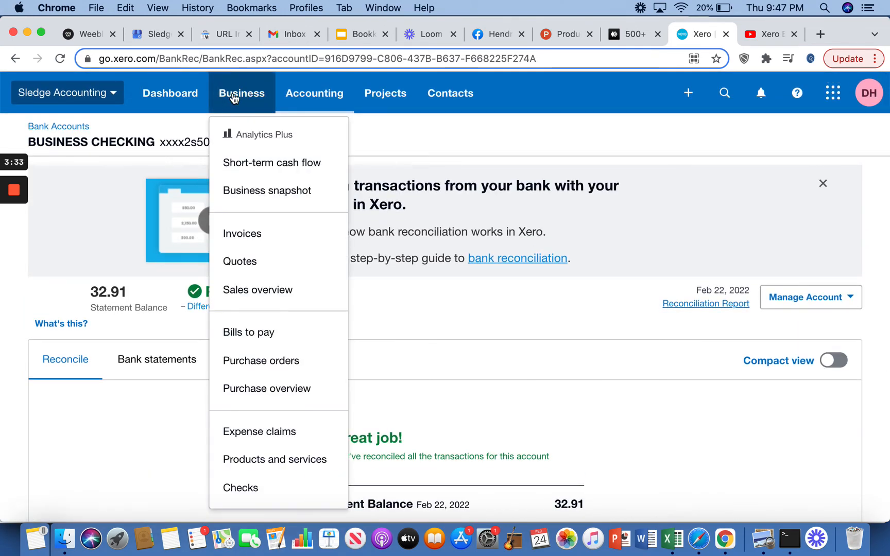
click(517, 320)
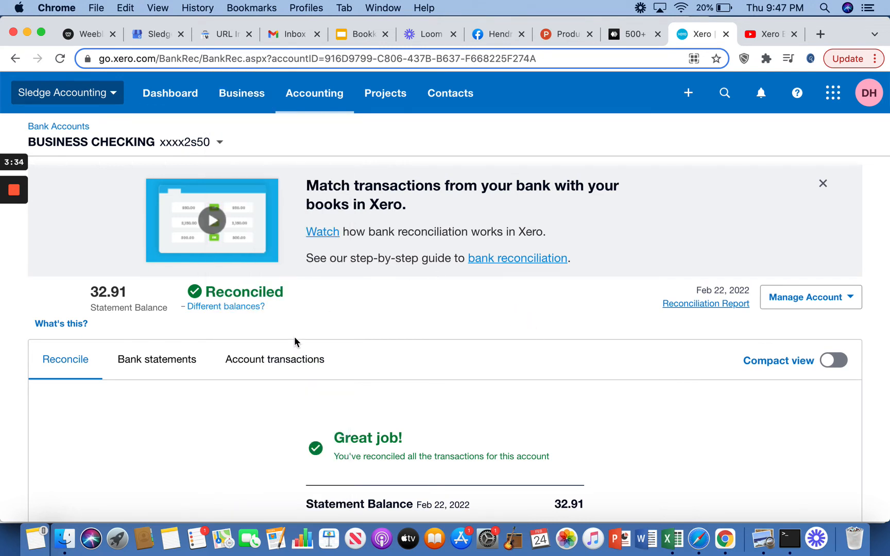